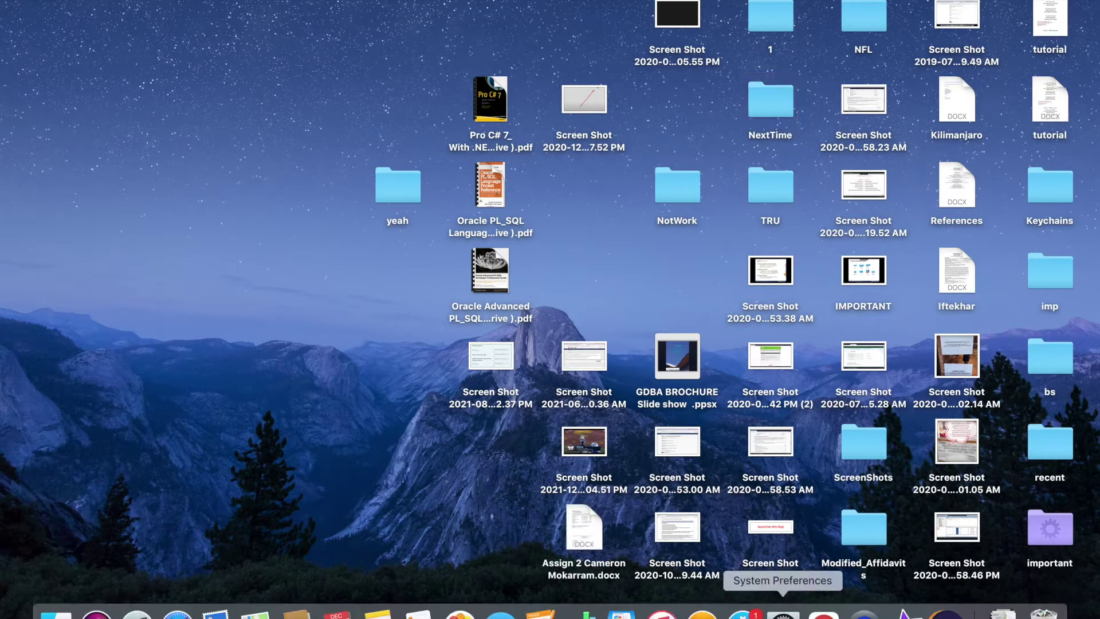
Launch System Preferences and go to Security & Privacy's Privacy tab with Location Services listed.
left_click(782, 613)
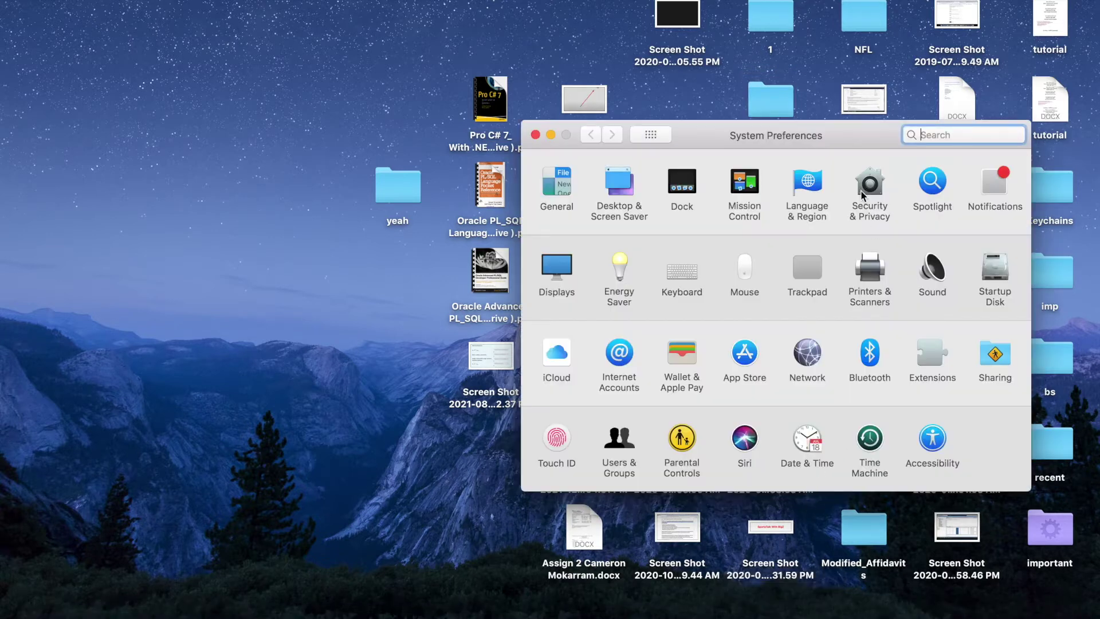
left_click(862, 188)
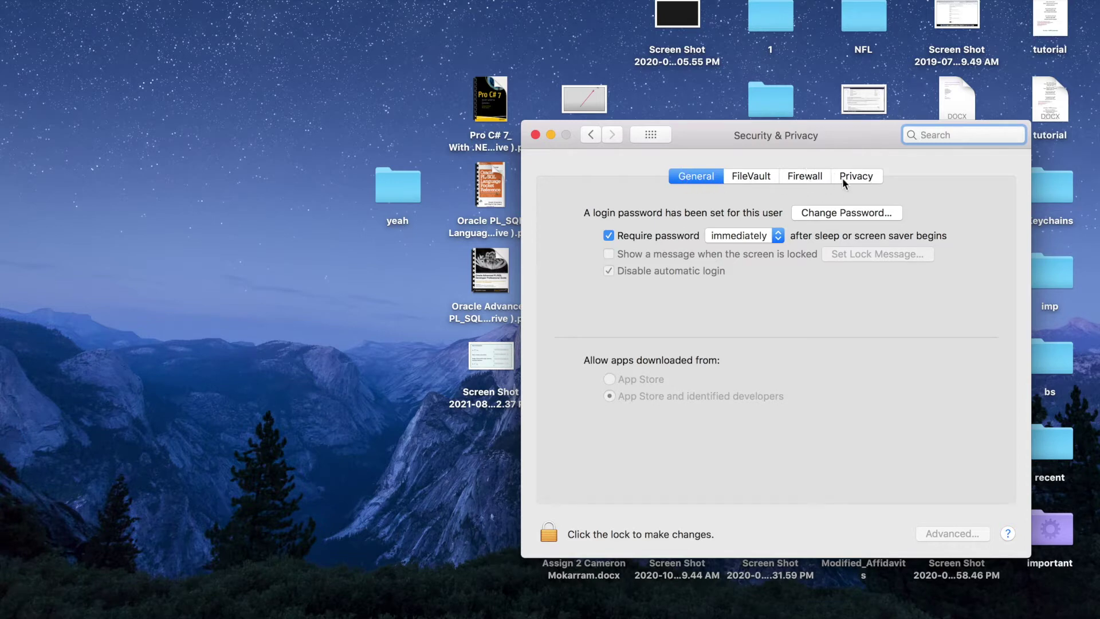
left_click(859, 176)
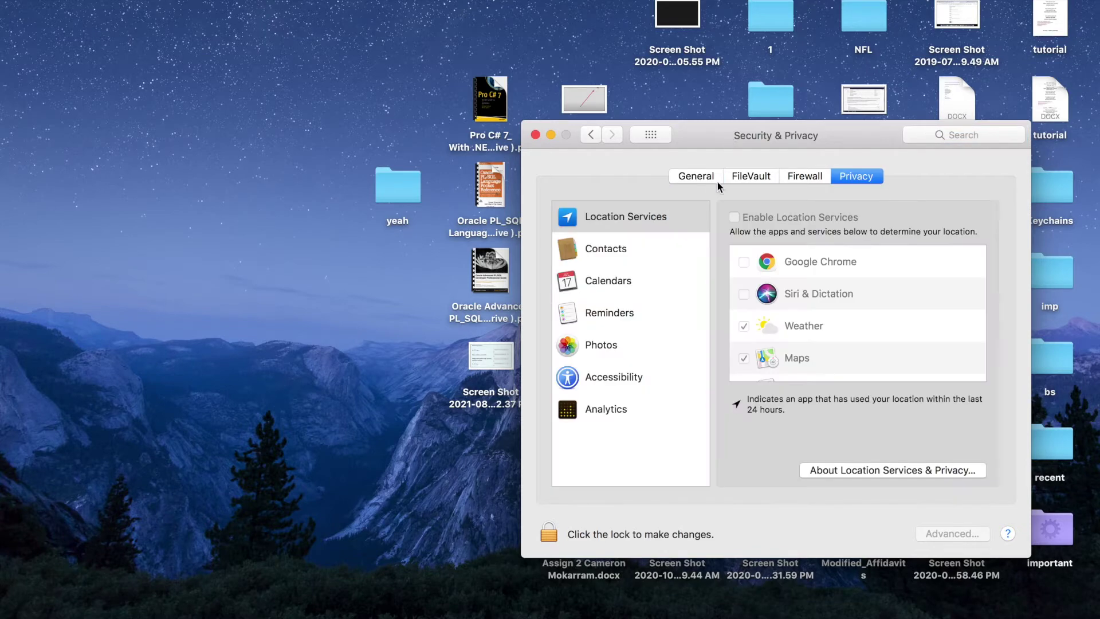
Unlock Security & Privacy with the administrator password and enable Location Services.
left_click(547, 535)
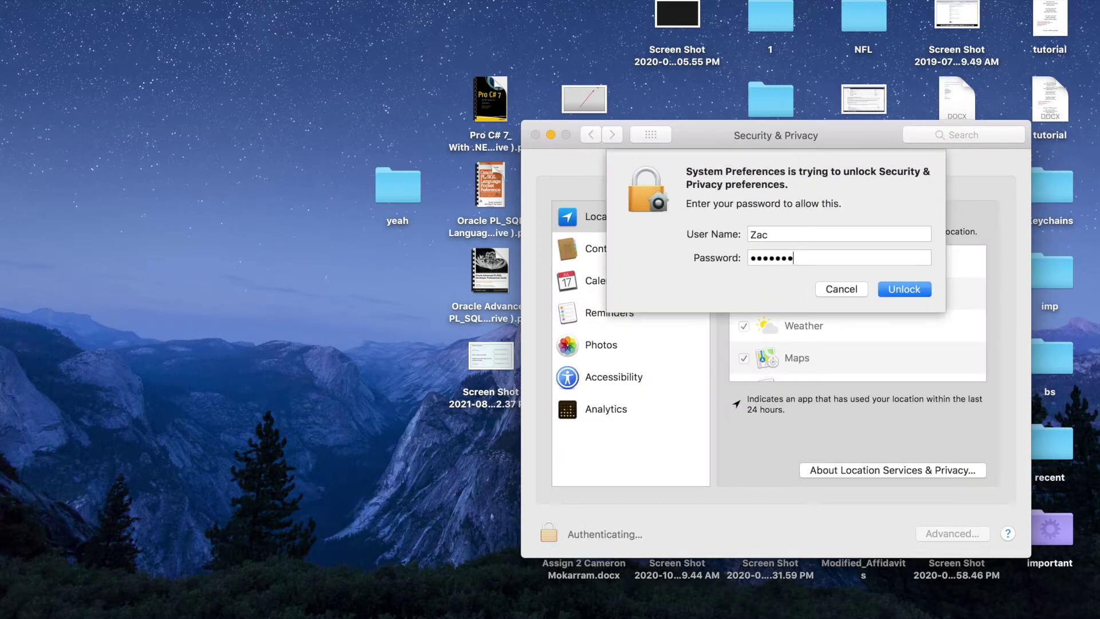
key("Return")
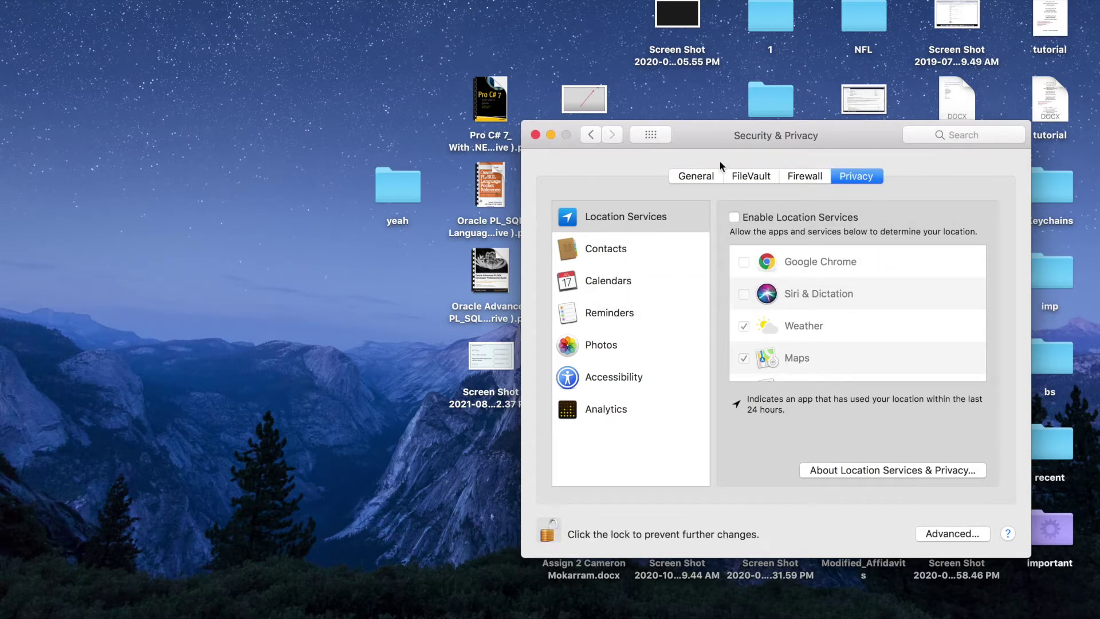
left_click(734, 218)
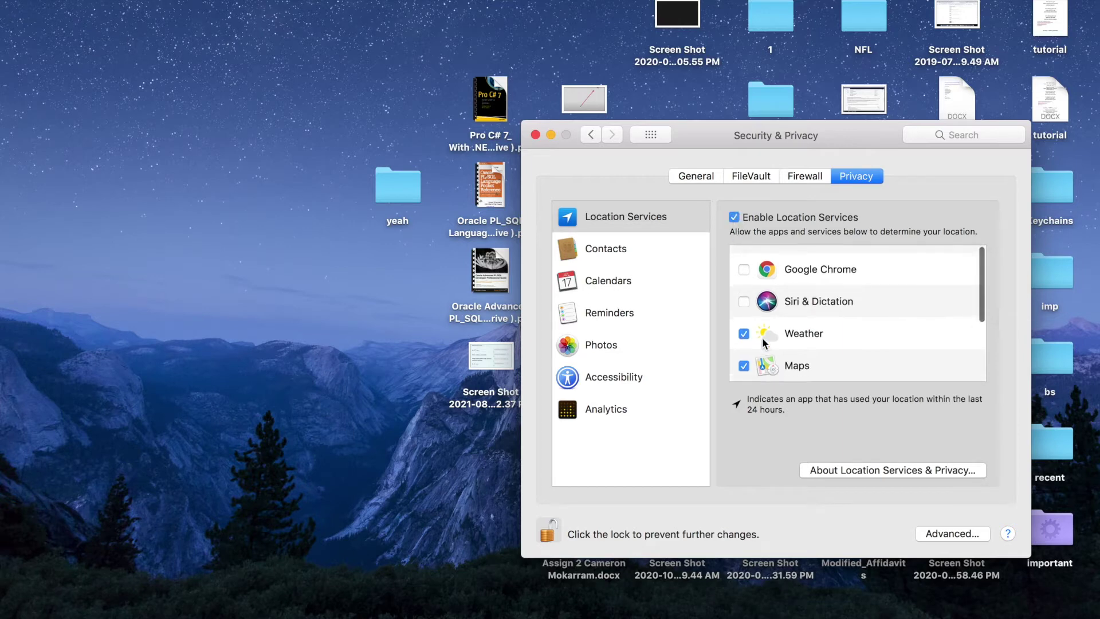
Turn Enable Location Services off and back on.
scroll(762, 338, "down", 3)
scroll(761, 338, "up", 3)
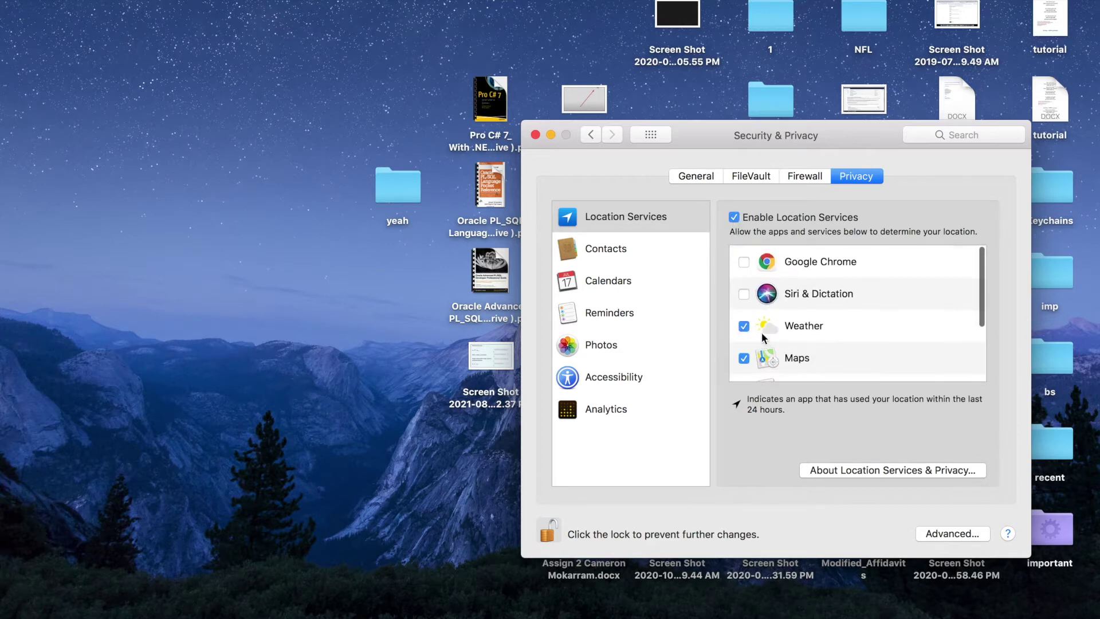
left_click(734, 217)
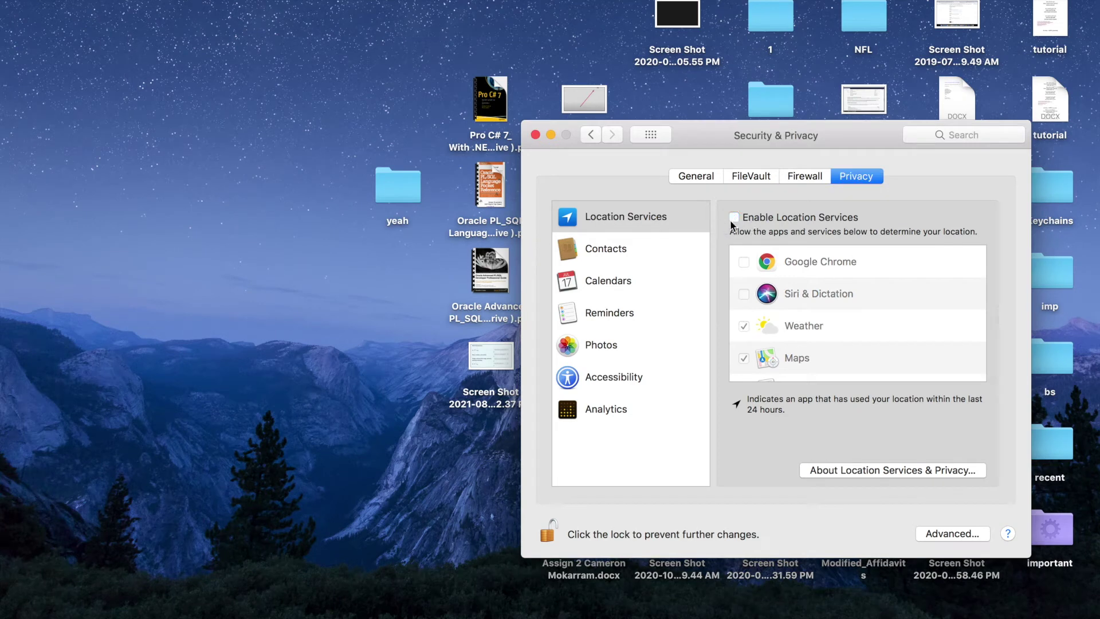
left_click(733, 217)
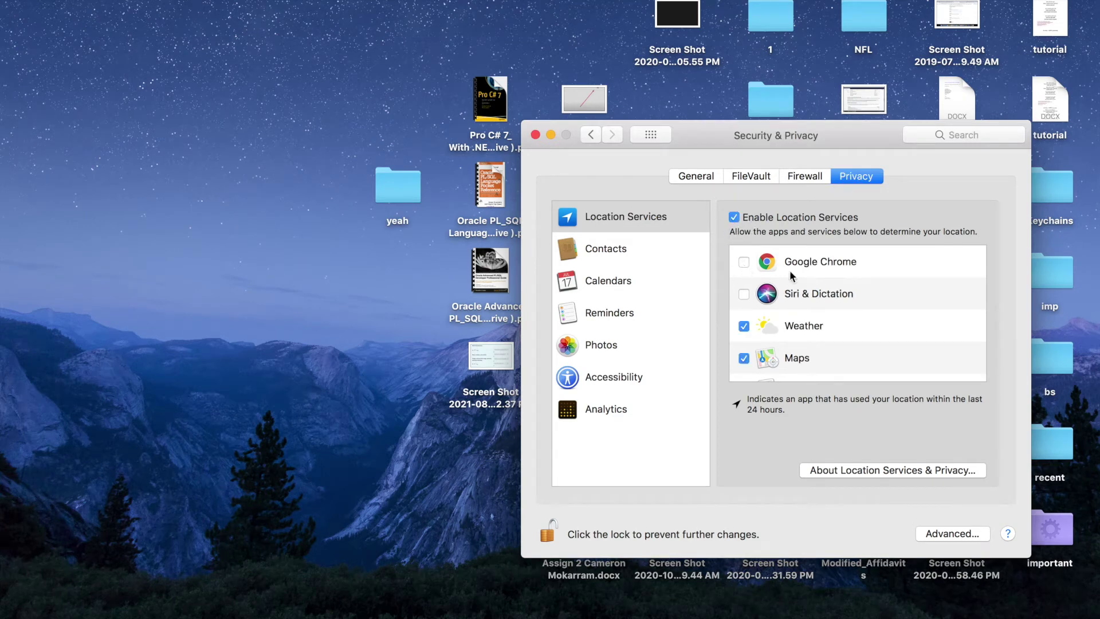
Uncheck Weather and Maps in the Location Services app list.
scroll(790, 276, "down", 2)
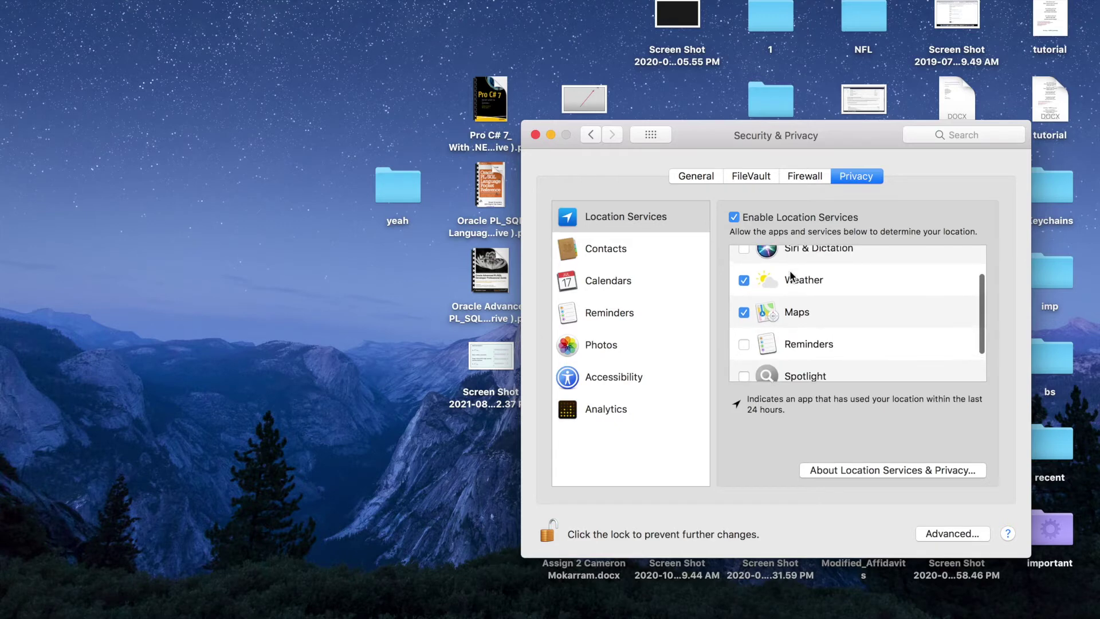
scroll(790, 277, "down", 1)
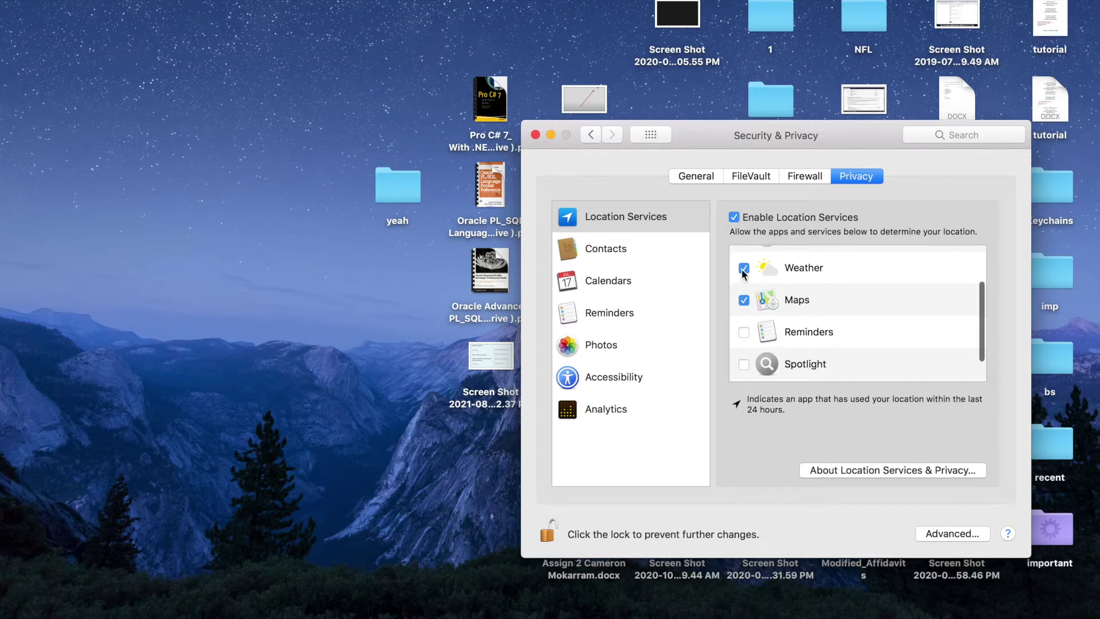
scroll(742, 311, "up", 3)
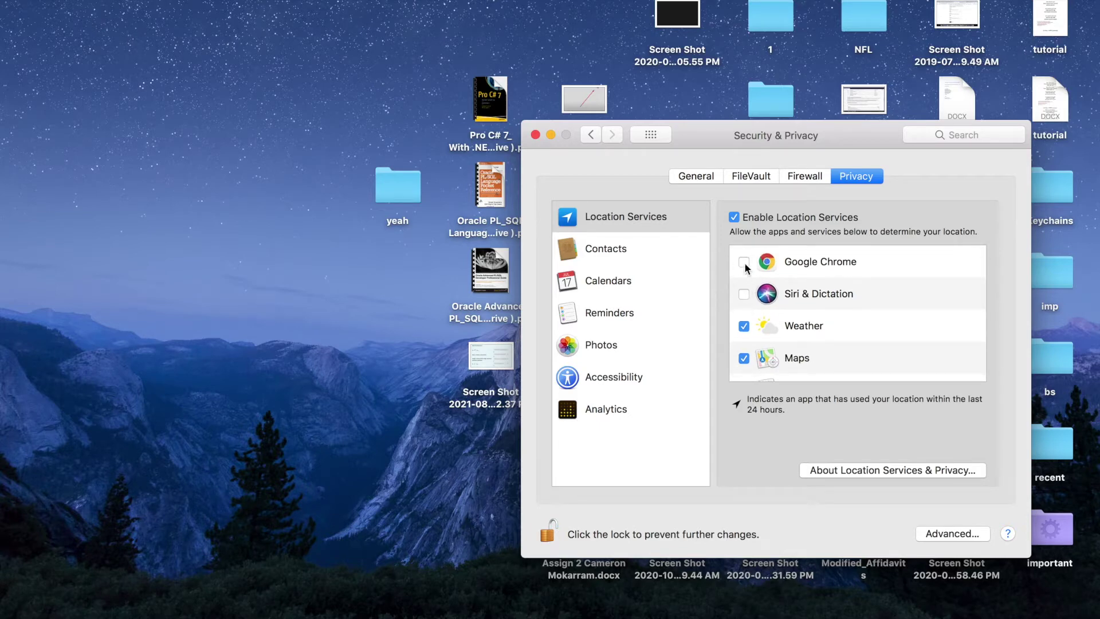
left_click(743, 325)
left_click(744, 358)
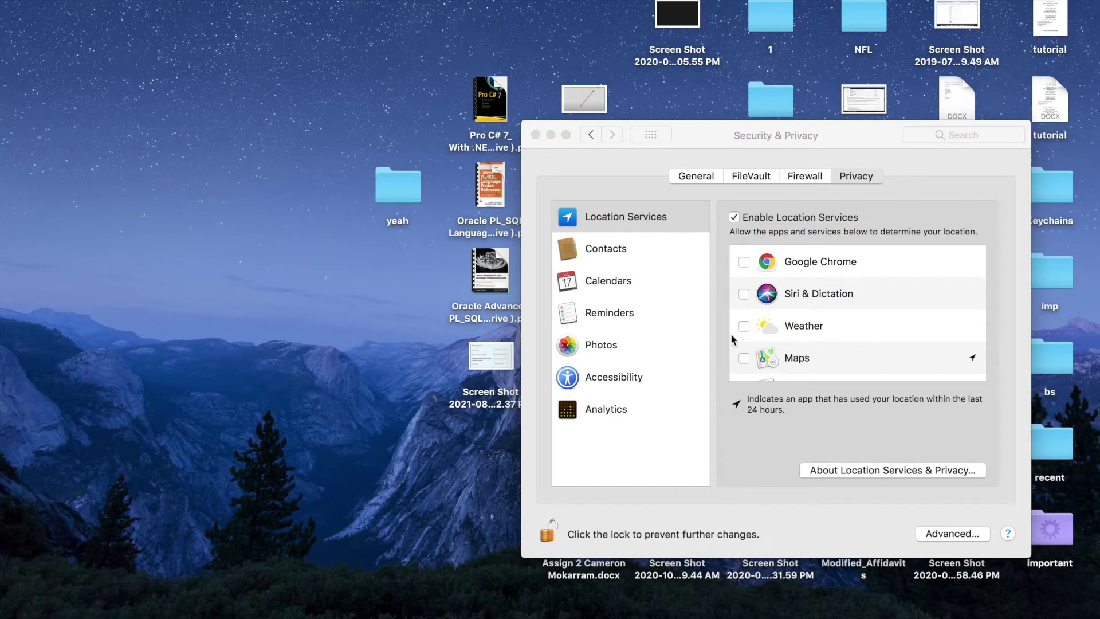
left_click(717, 142)
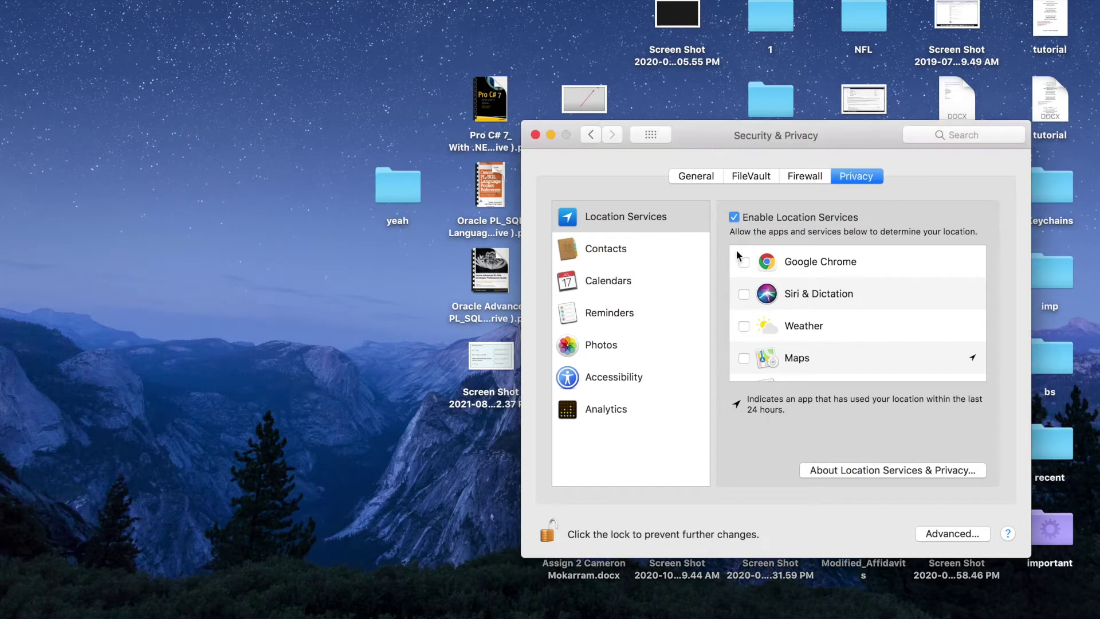
scroll(742, 319, "down", 2)
scroll(744, 321, "up", 2)
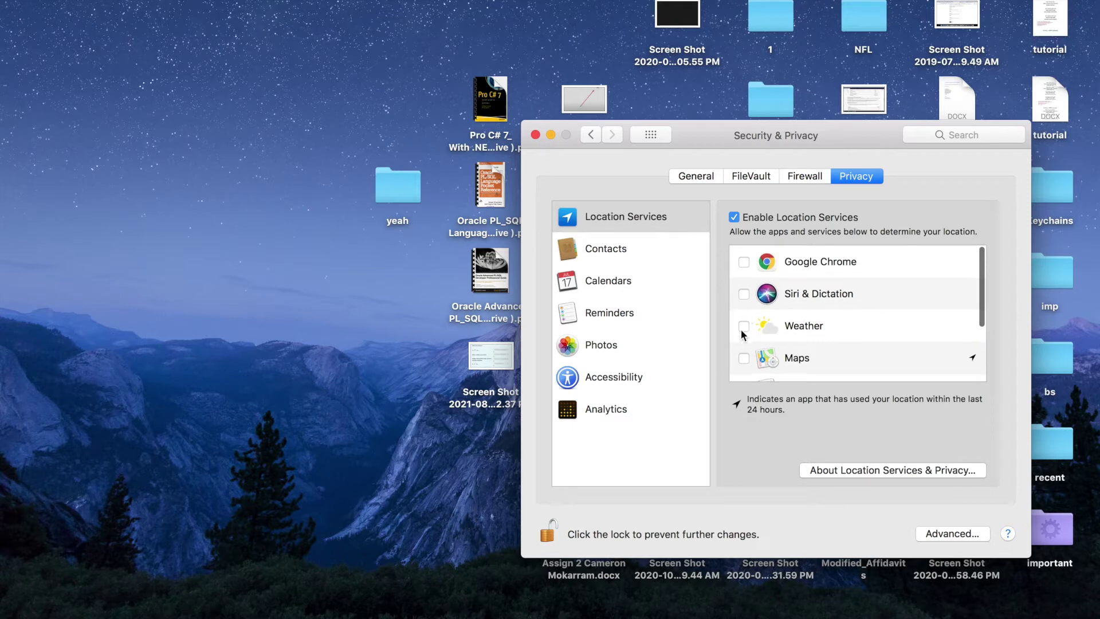
Check Google Chrome, Siri & Dictation and Maps for location access.
scroll(745, 331, "down", 3)
scroll(754, 329, "up", 3)
scroll(802, 322, "down", 3)
scroll(802, 322, "up", 3)
left_click(744, 262)
left_click(744, 294)
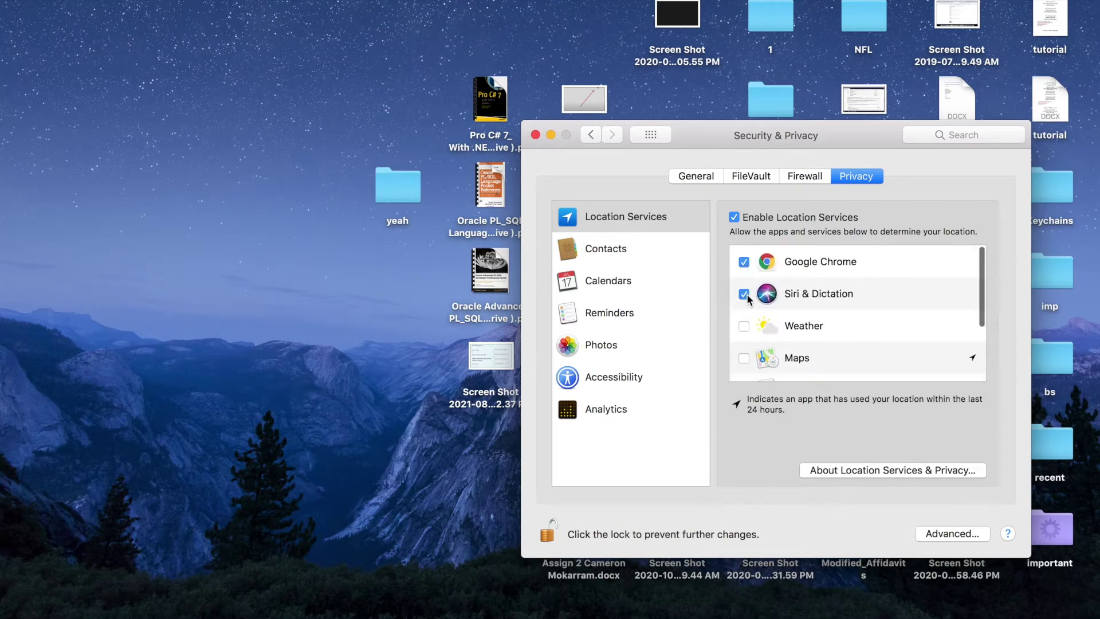
left_click(744, 262)
left_click(744, 262)
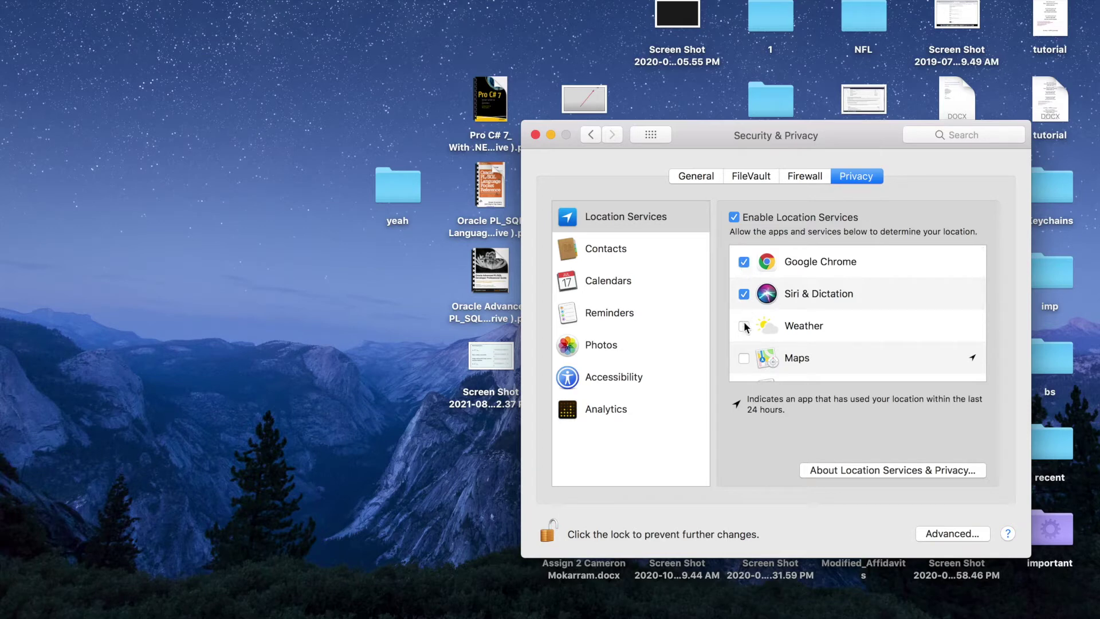
scroll(802, 321, "down", 3)
left_click(744, 262)
scroll(802, 321, "up", 3)
Uncheck Siri & Dictation, Weather, Maps, Reminders and Spotlight, then toggle Location Services.
scroll(743, 292, "down", 5)
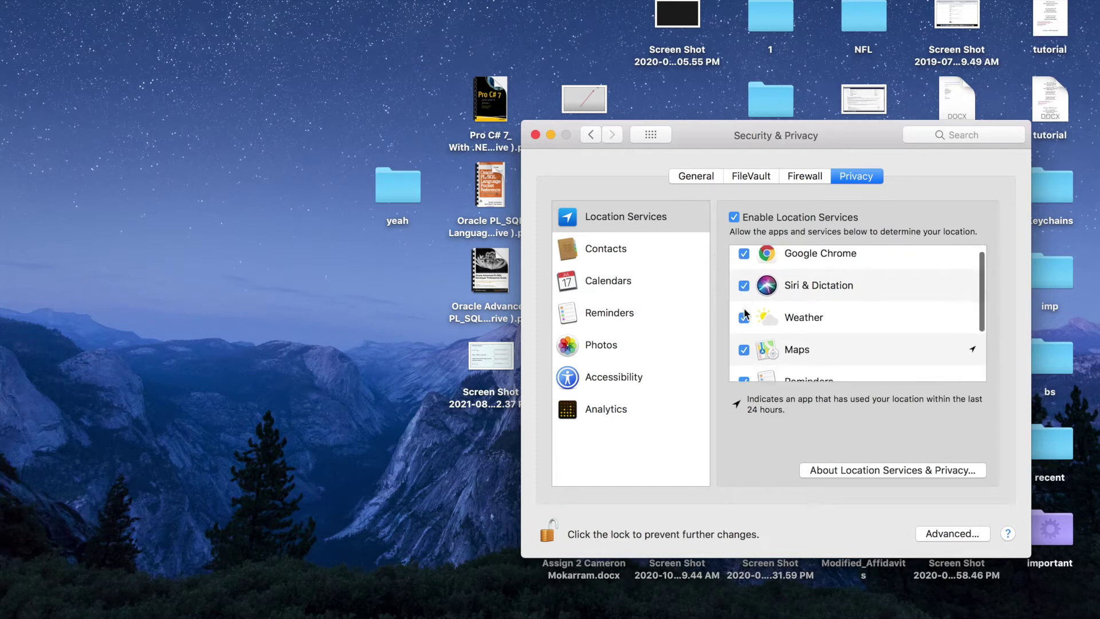
scroll(745, 313, "up", 5)
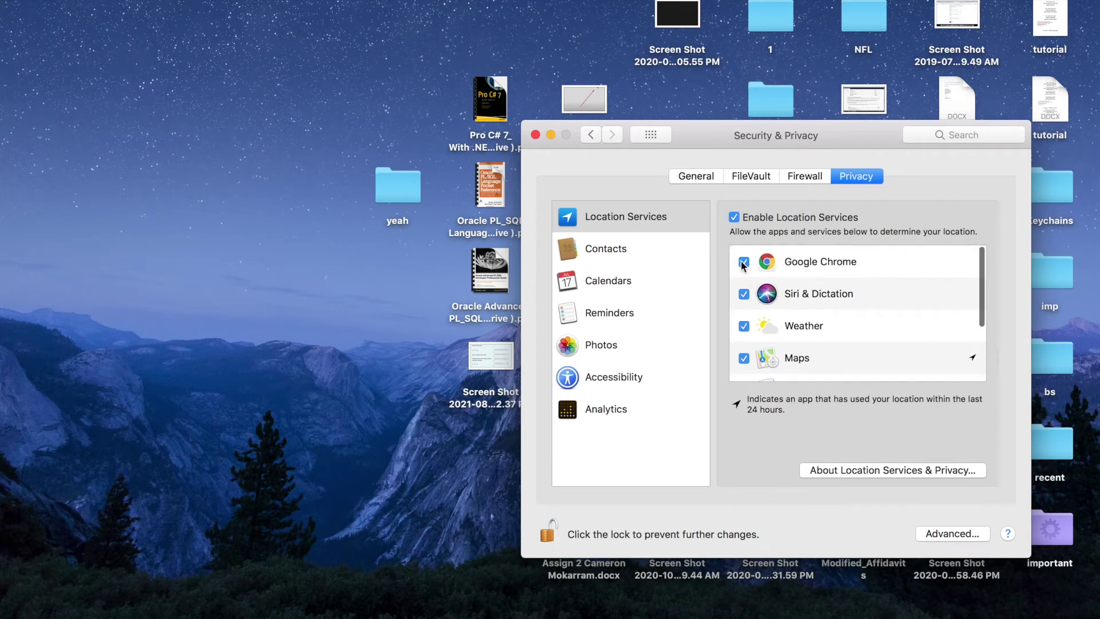
left_click(743, 293)
left_click(743, 326)
left_click(744, 358)
scroll(744, 358, "down", 2)
left_click(743, 337)
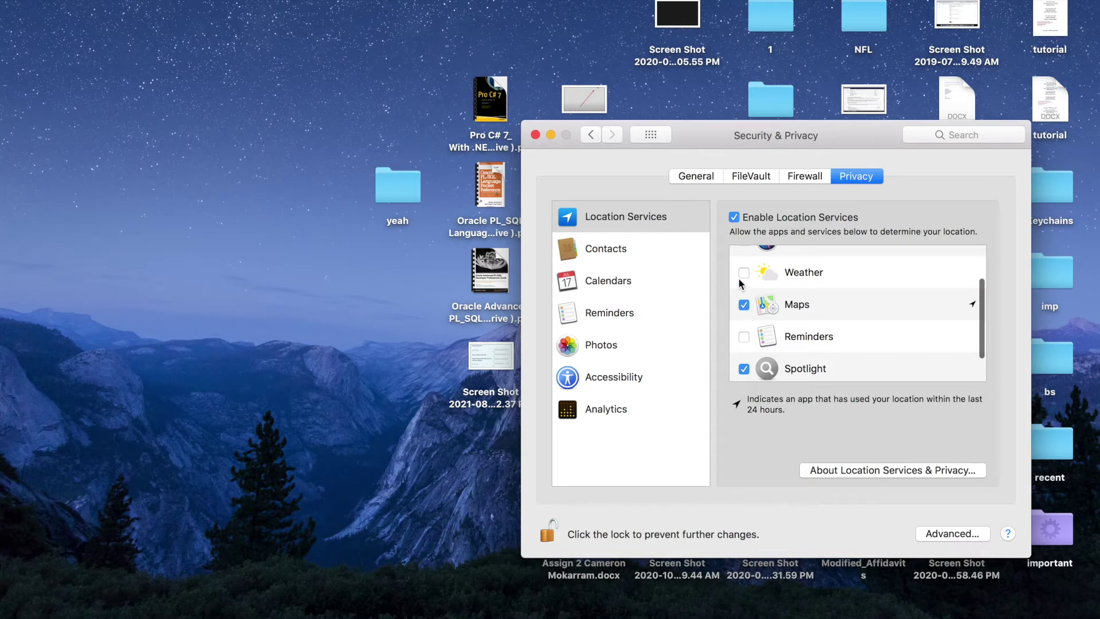
left_click(744, 368)
scroll(745, 368, "down", 2)
scroll(748, 298, "up", 5)
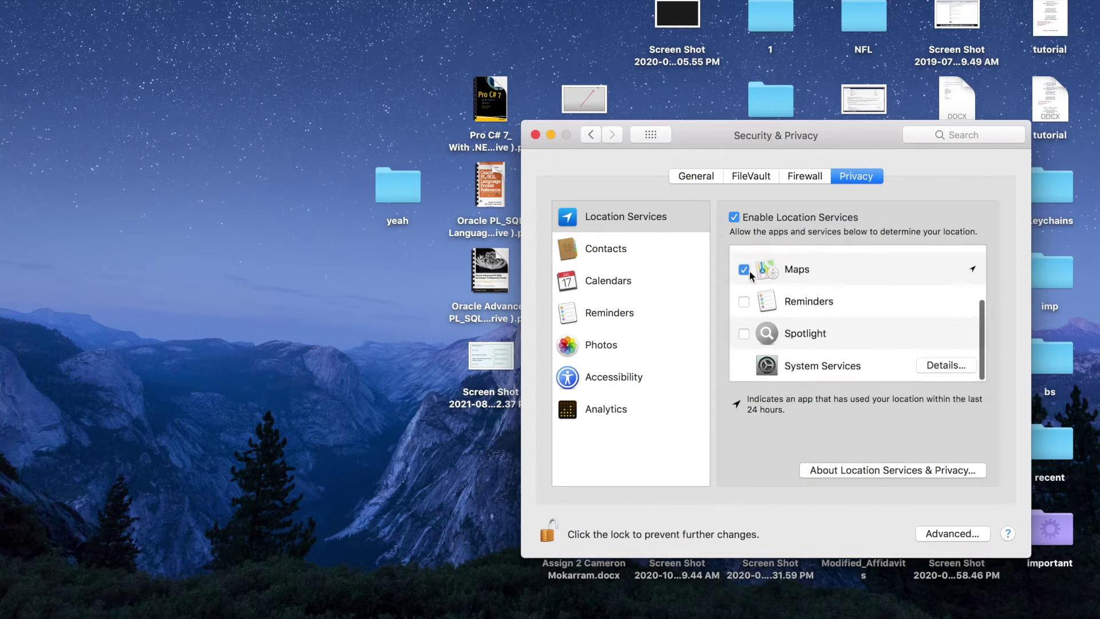
left_click(733, 216)
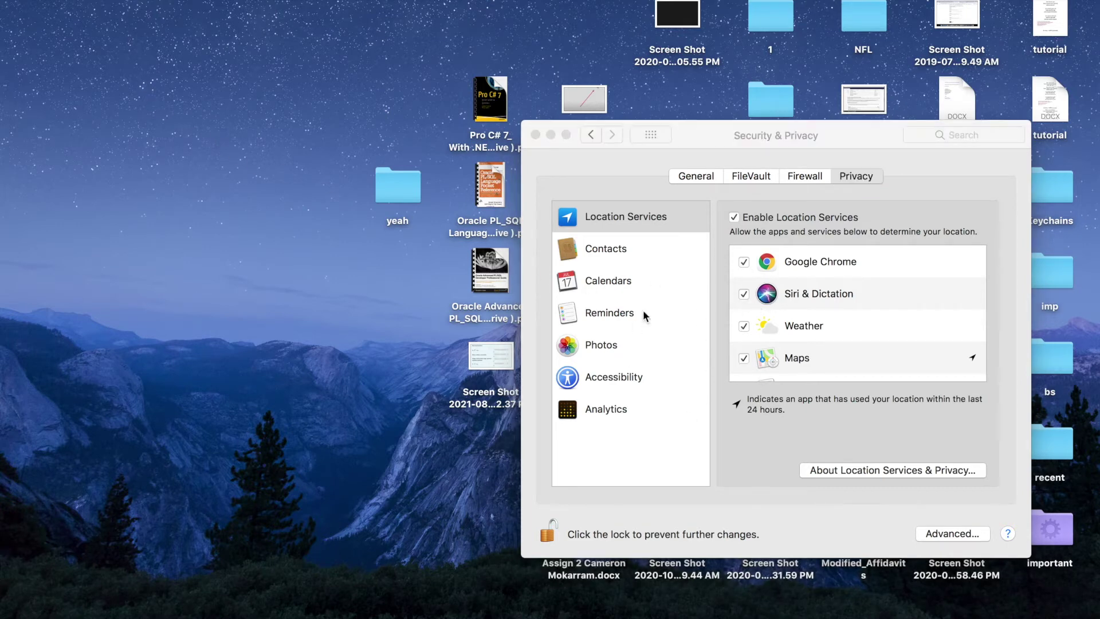
scroll(765, 322, "down", 2)
scroll(763, 312, "up", 3)
left_click(799, 289)
scroll(790, 295, "down", 4)
scroll(773, 304, "up", 4)
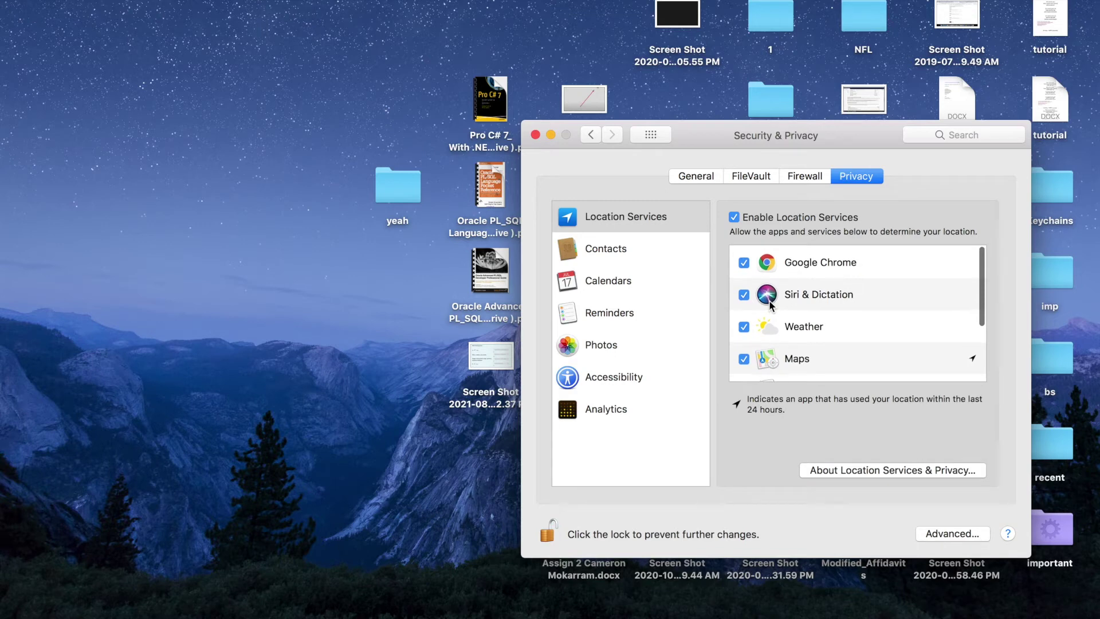
left_click(734, 217)
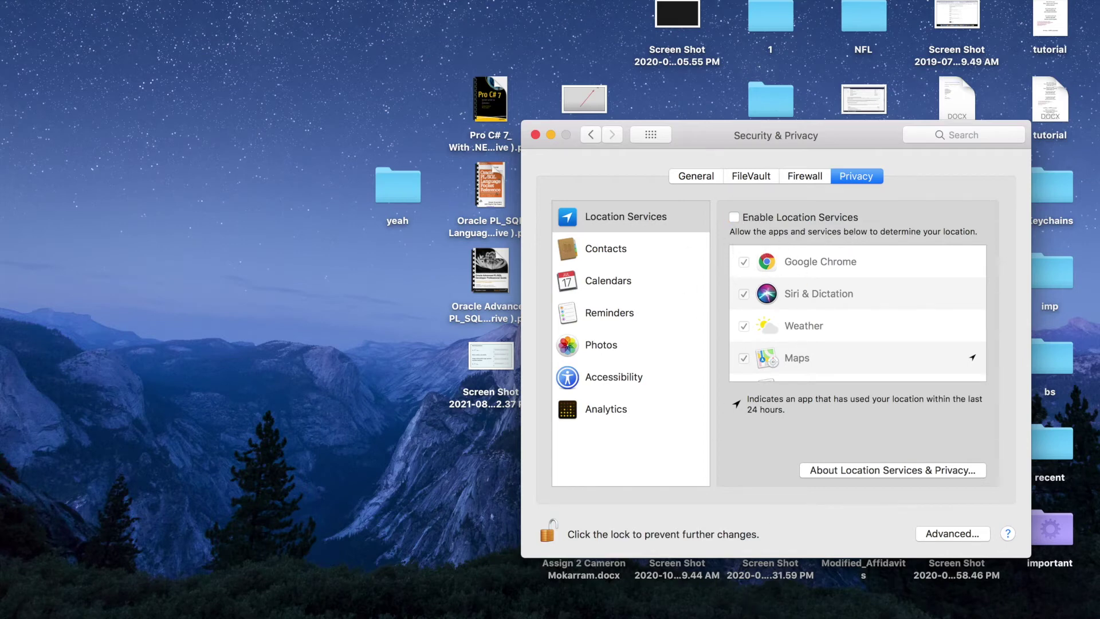
mouse_move(456, 614)
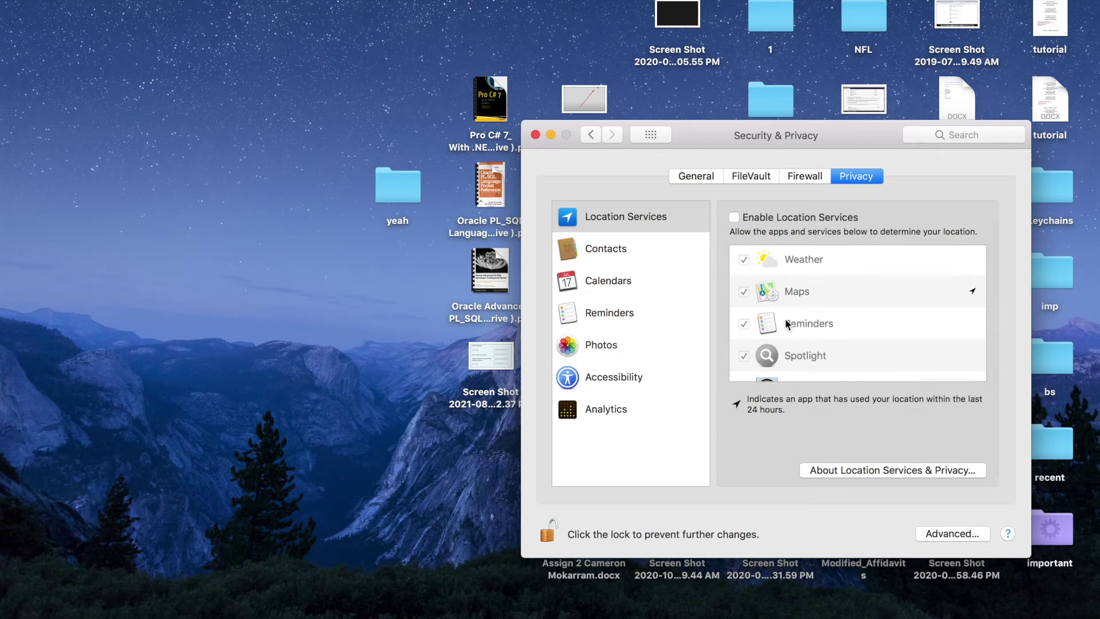
scroll(796, 298, "up", 1)
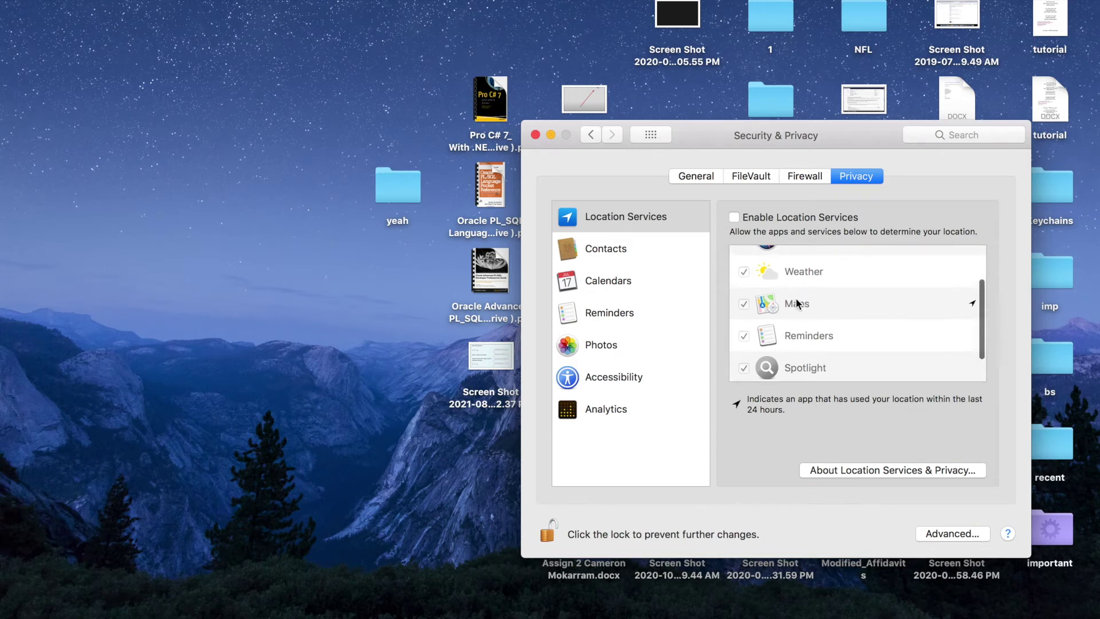
scroll(796, 303, "up", 2)
scroll(767, 287, "down", 3)
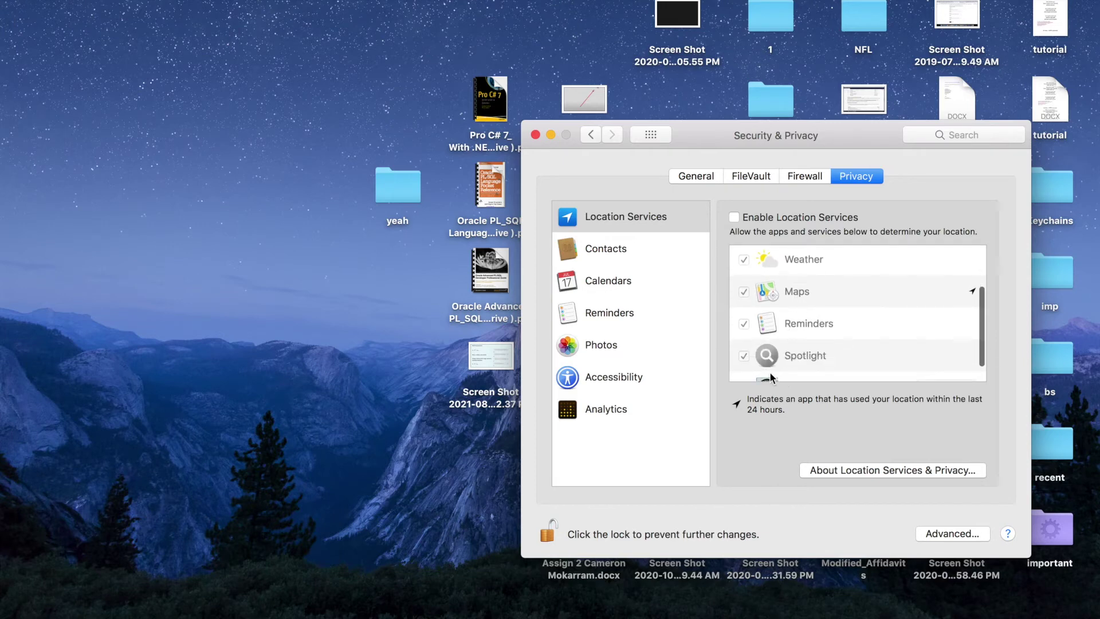
mouse_move(454, 614)
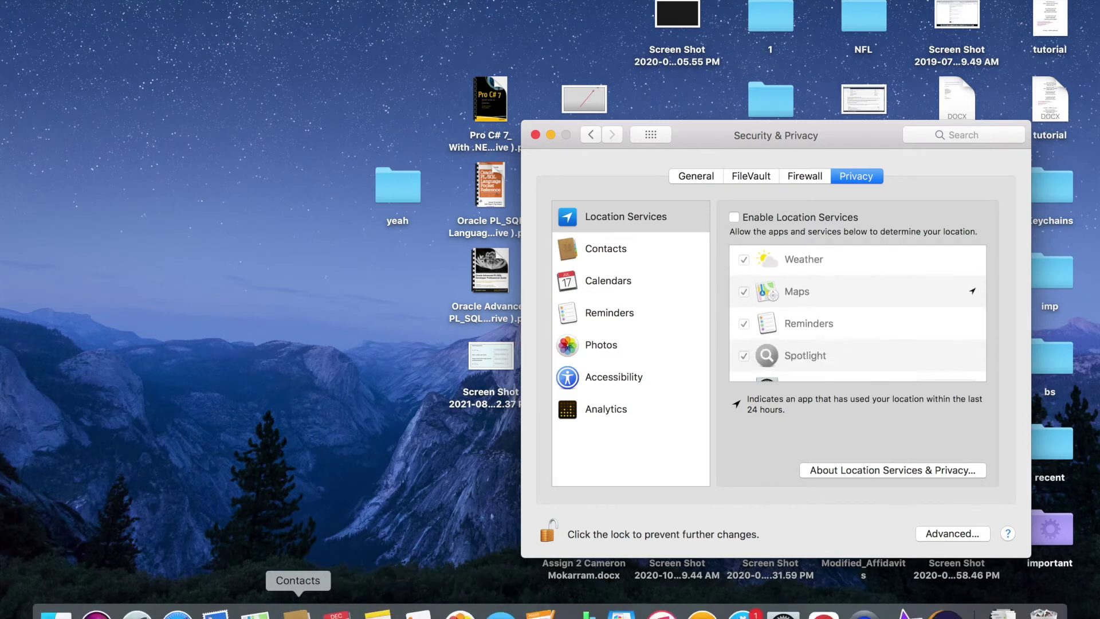
left_click(256, 613)
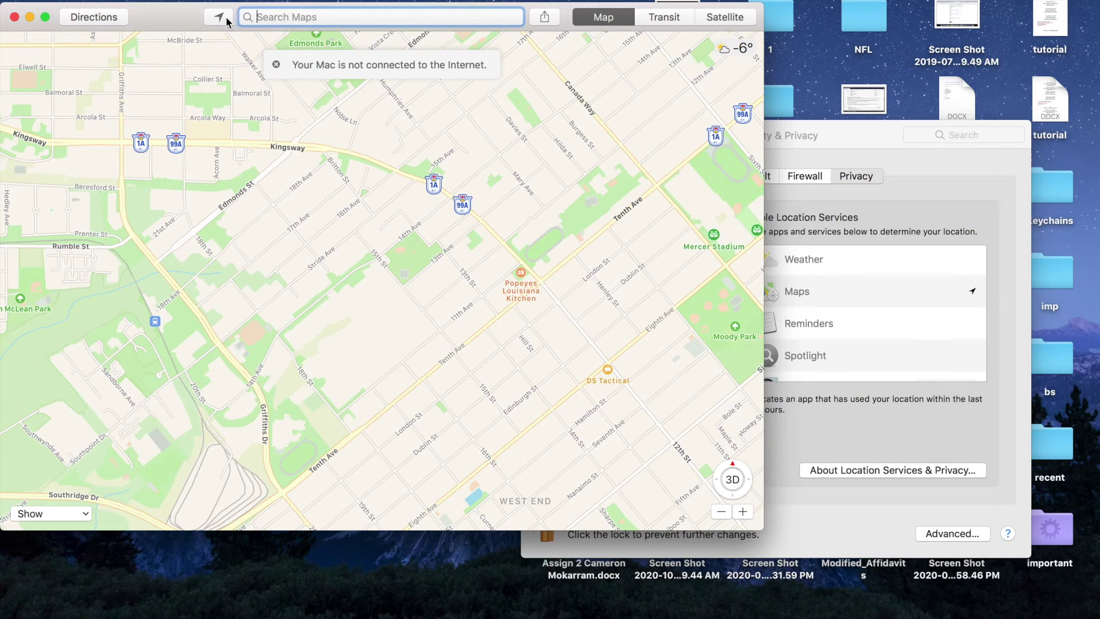
Check Wi-Fi status, try Maps' Current Location twice, then return to Security & Privacy.
left_click(802, 1)
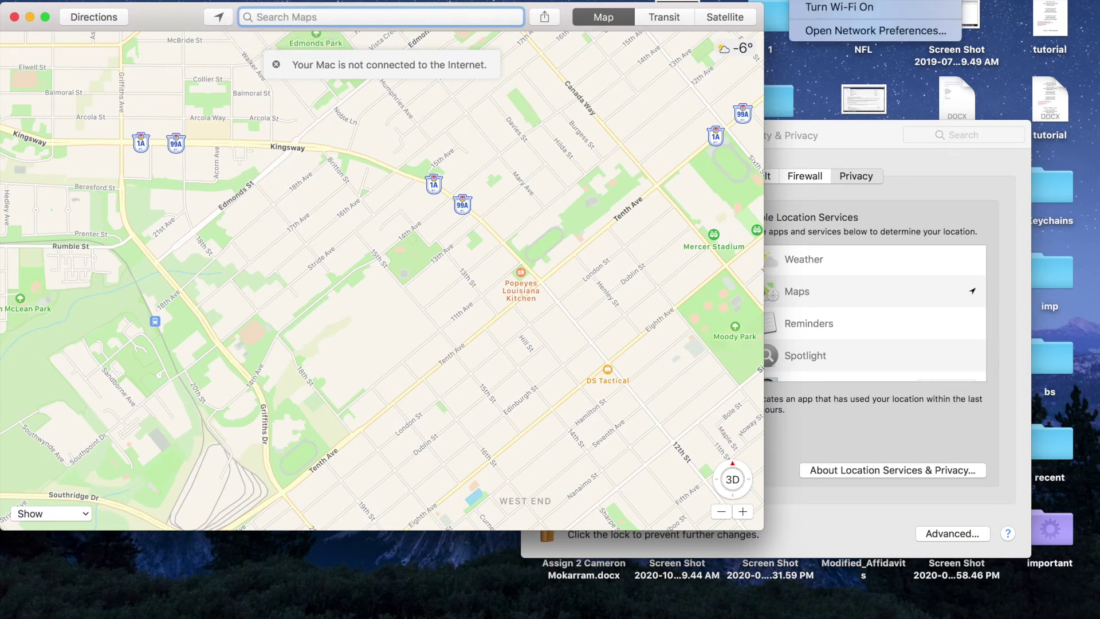
left_click(805, 8)
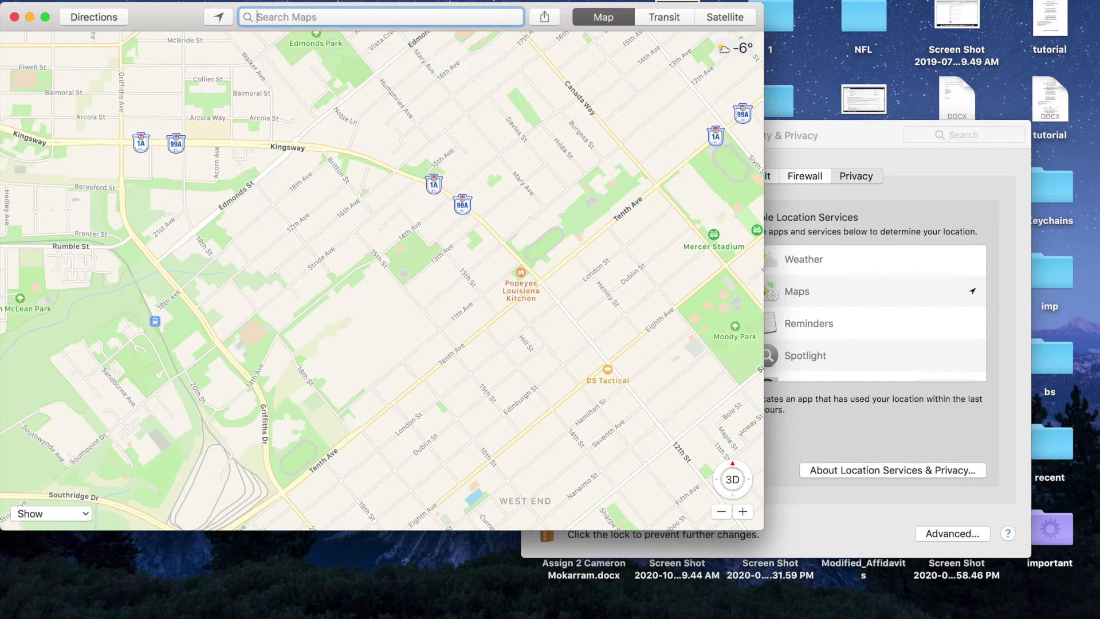
left_click(217, 20)
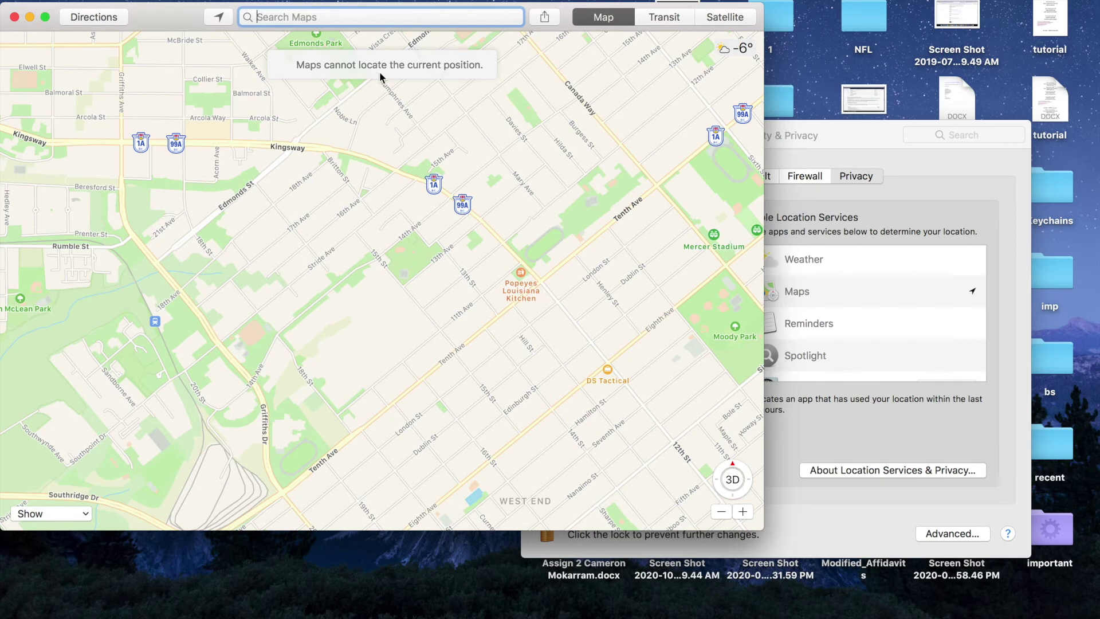
left_click(222, 22)
left_click(849, 144)
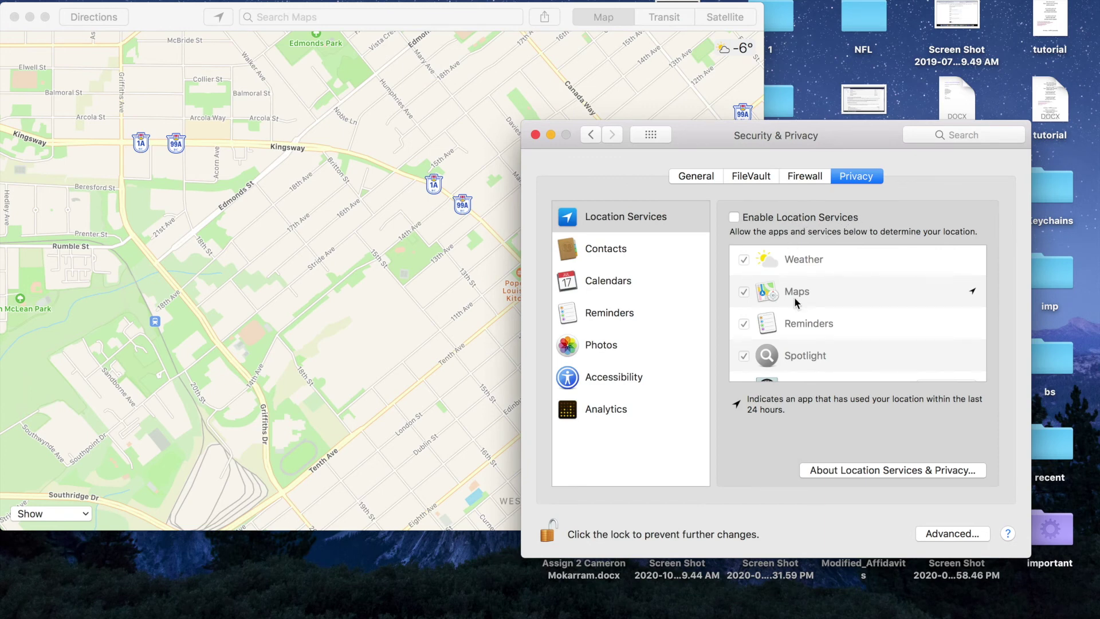
scroll(794, 298, "down", 3)
scroll(794, 298, "up", 5)
scroll(785, 295, "down", 5)
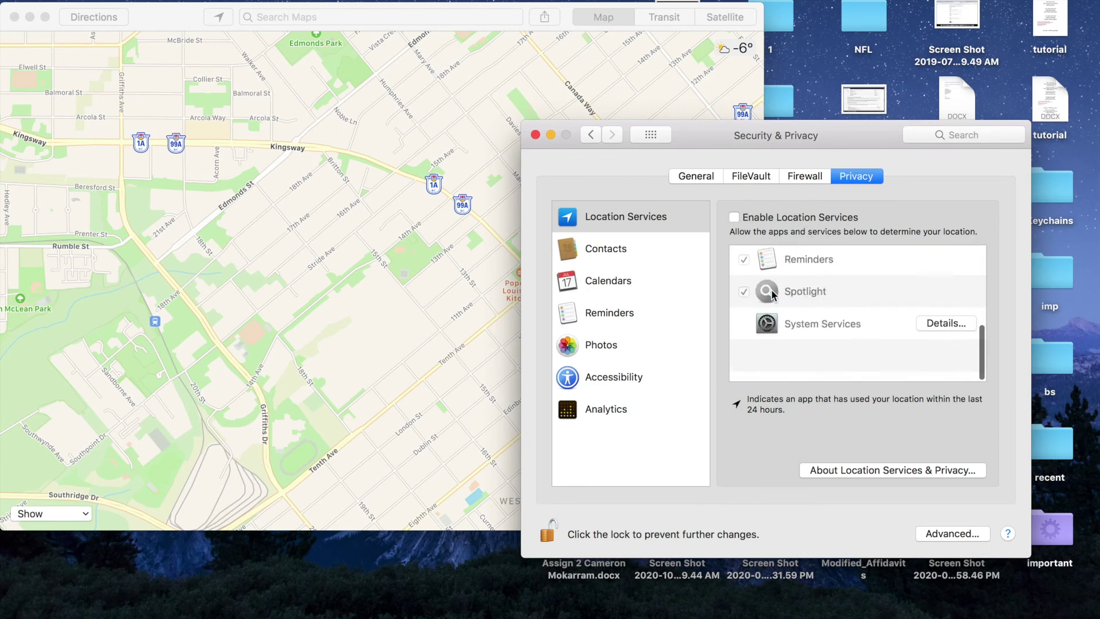
scroll(773, 295, "up", 5)
scroll(773, 295, "down", 5)
scroll(773, 295, "up", 5)
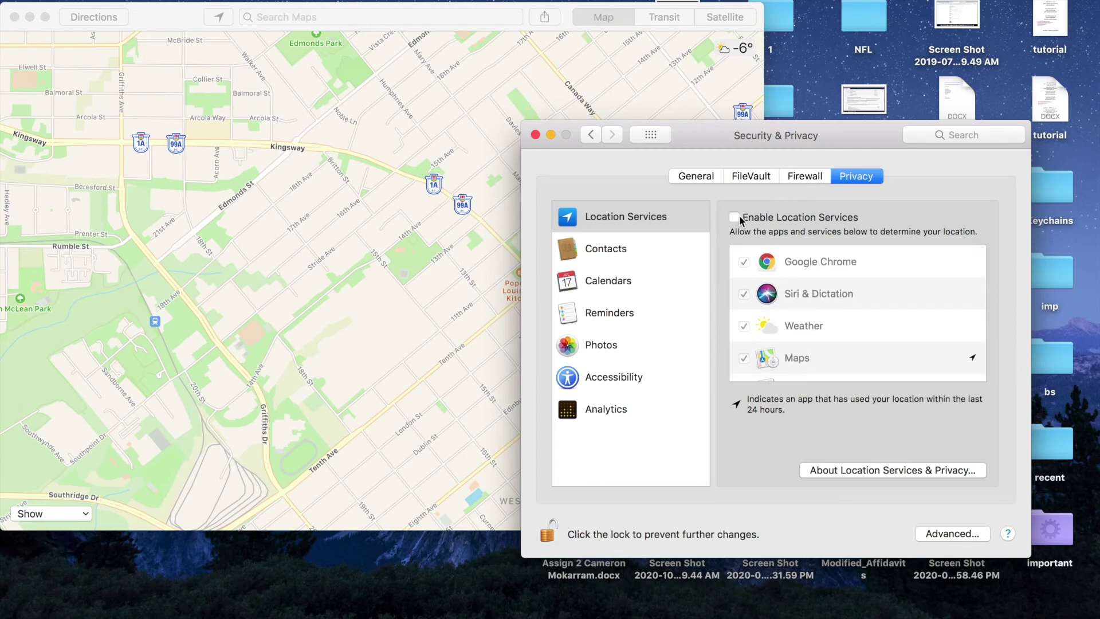
left_click(305, 277)
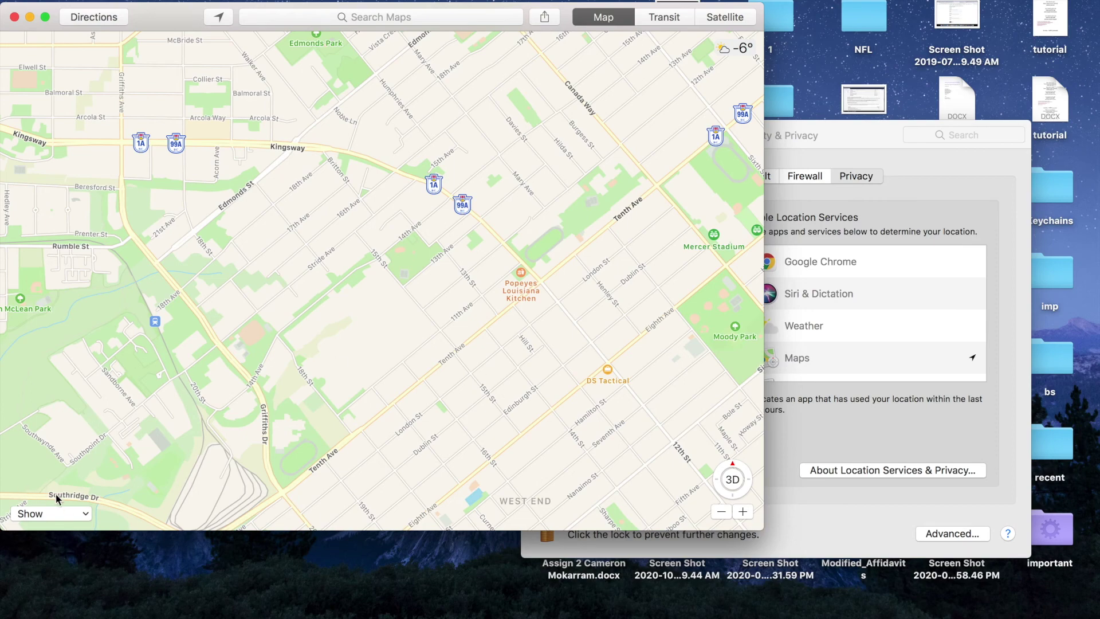
left_click(219, 17)
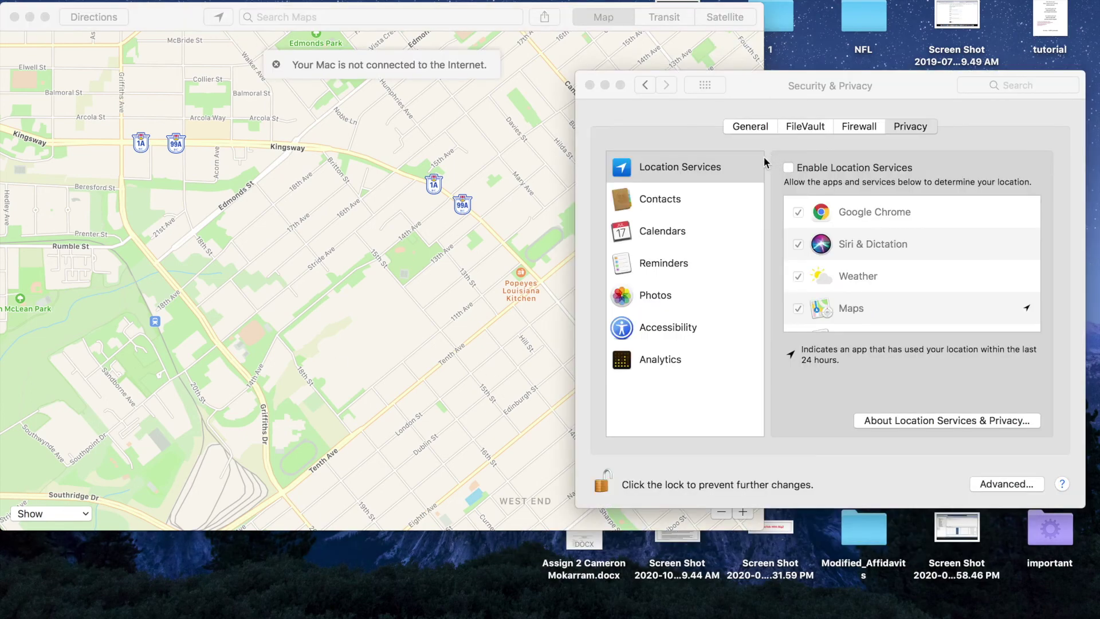
left_click(823, 203)
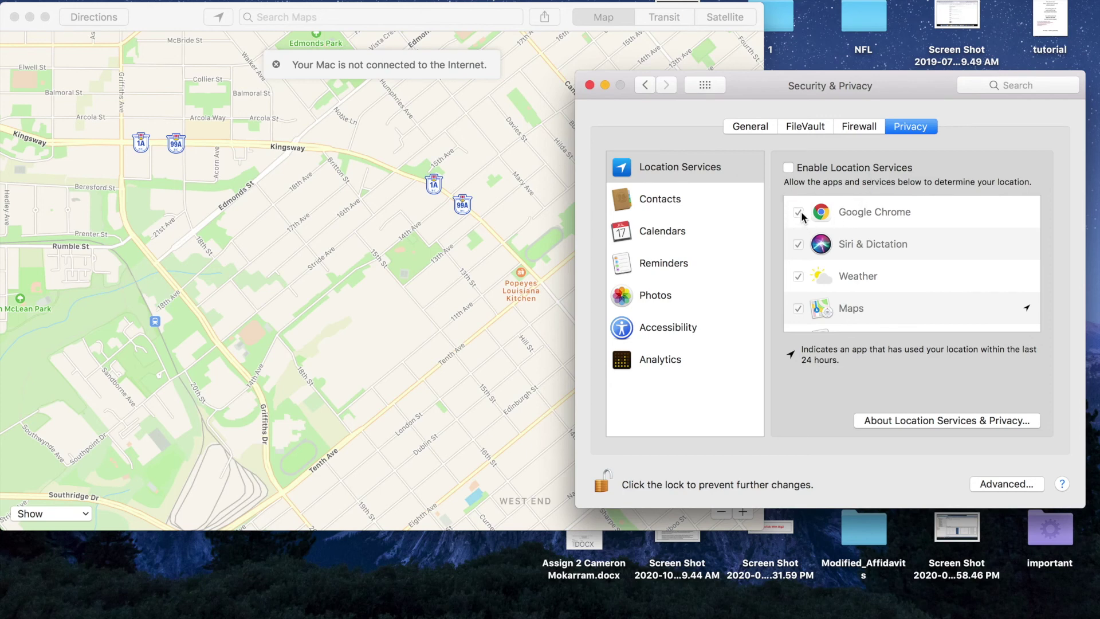
scroll(851, 263, "down", 3)
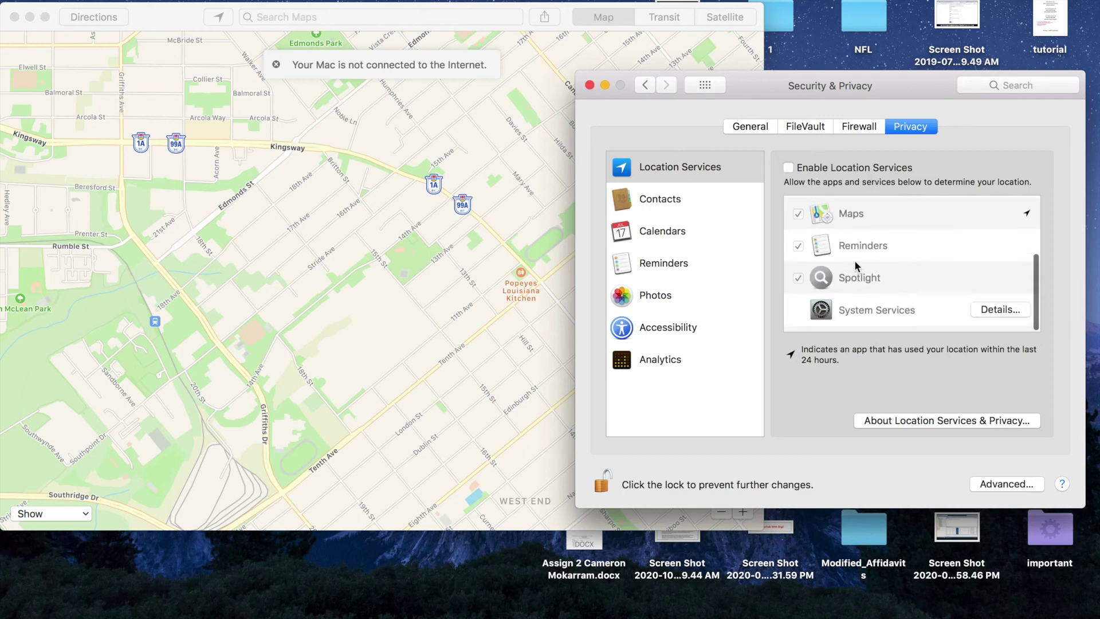
scroll(854, 266, "up", 2)
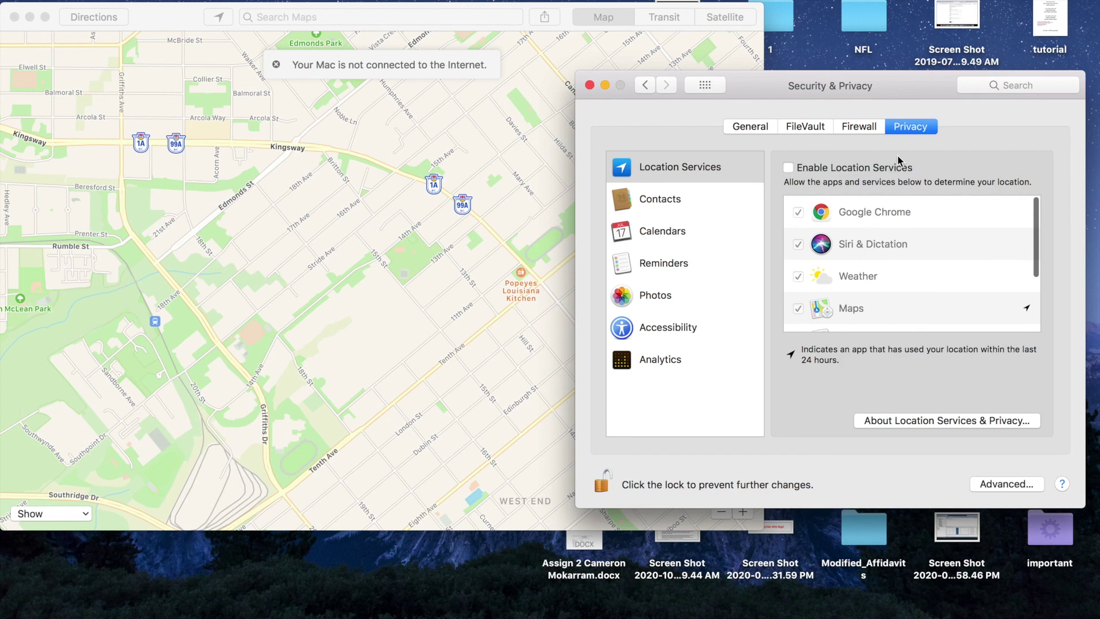
scroll(835, 252, "down", 4)
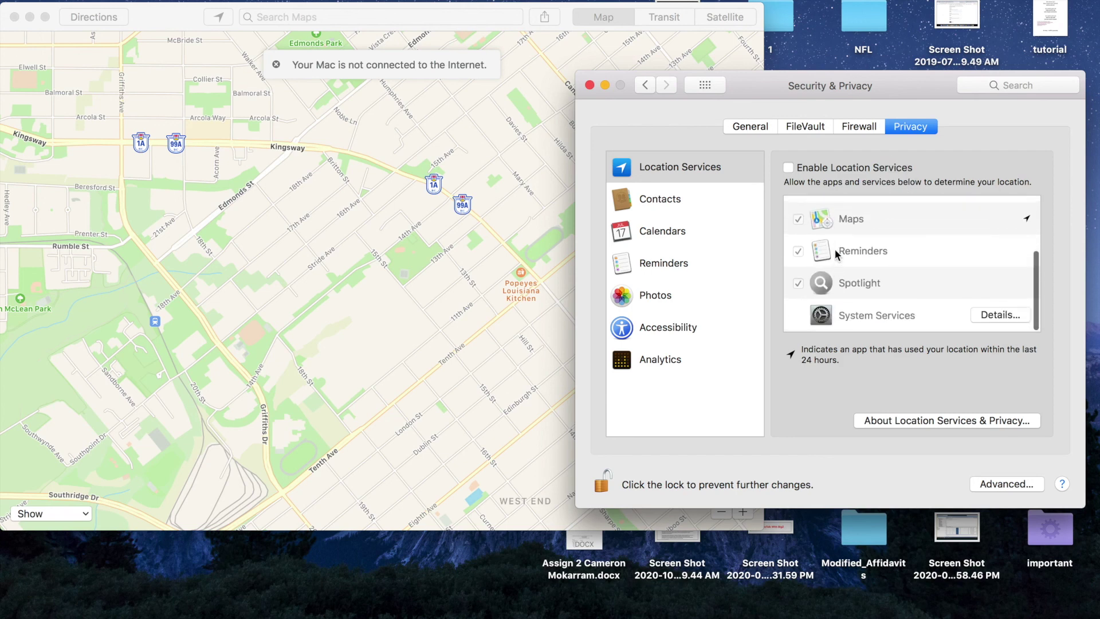
scroll(825, 240, "up", 3)
scroll(813, 229, "down", 2)
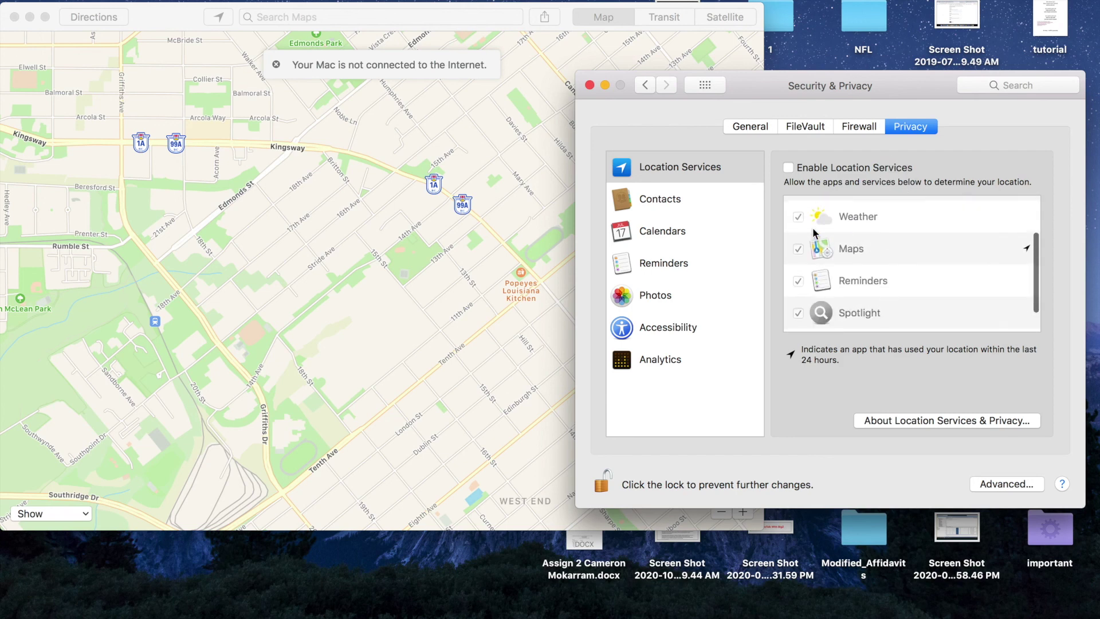
scroll(813, 229, "down", 1)
scroll(813, 229, "up", 3)
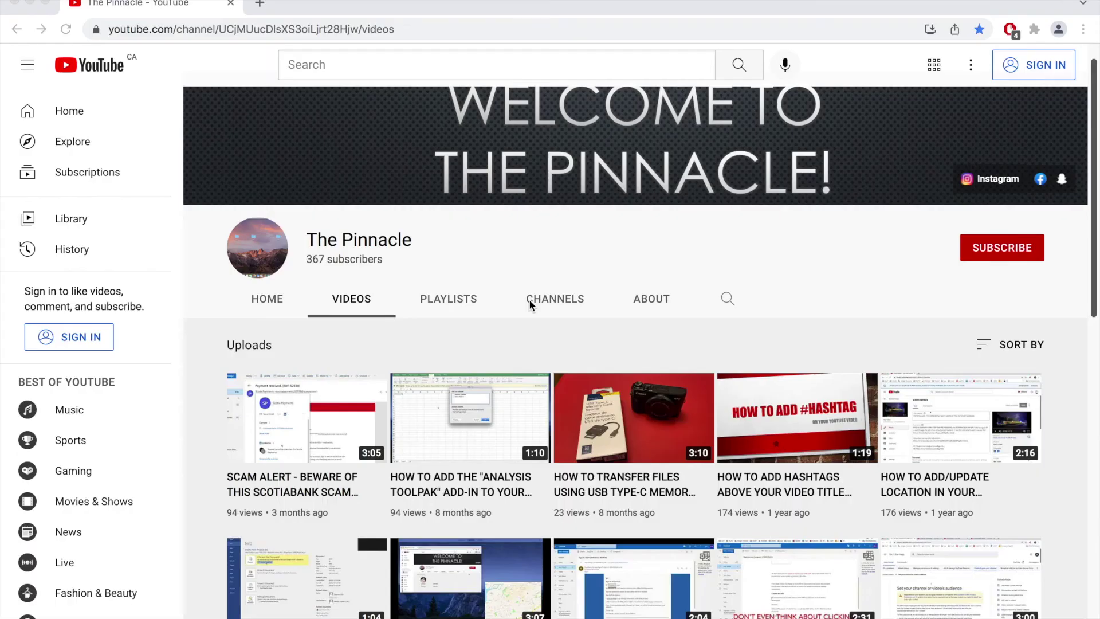
Scroll through The Pinnacle channel's Videos page on YouTube.
scroll(530, 304, "down", 1)
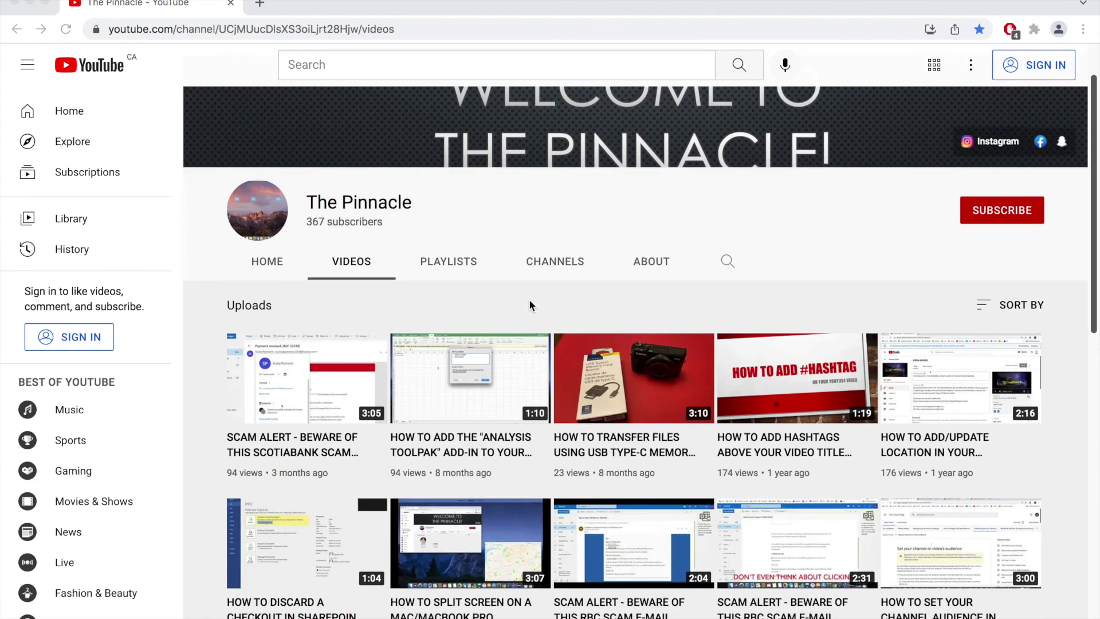
scroll(529, 301, "up", 2)
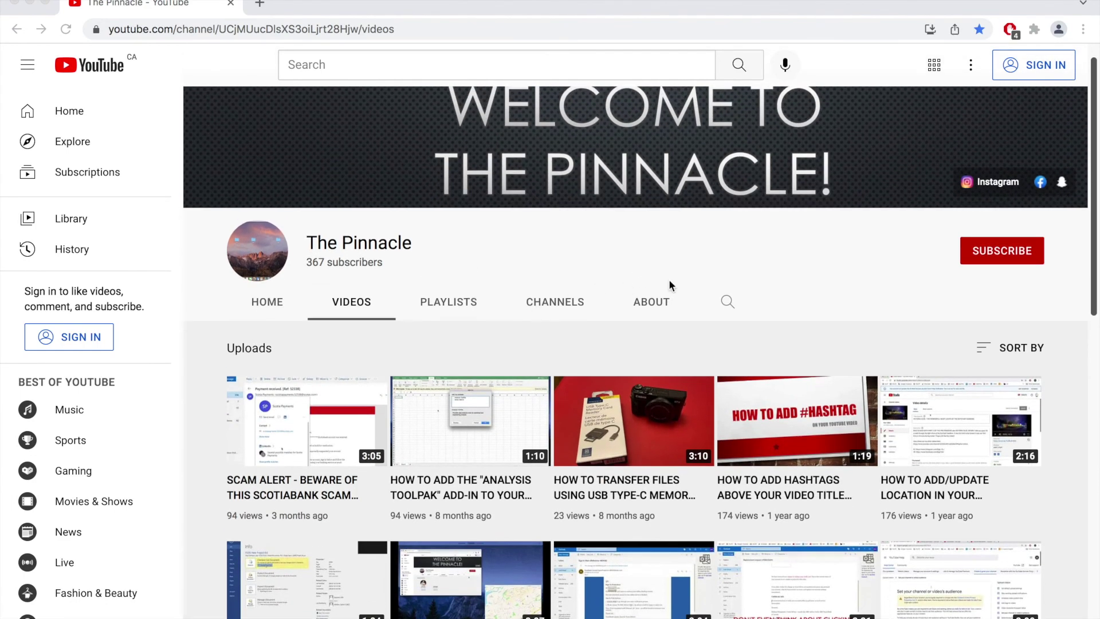